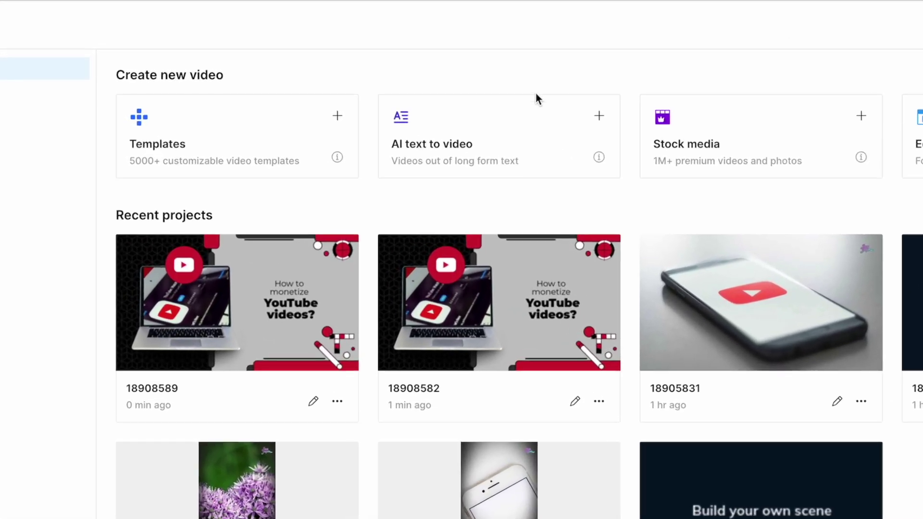
# - Browse the AI text-to-video gallery and open the Informational Fashion Content template
pyautogui.click(475, 159)
pyautogui.scroll(-2, 470, 235)
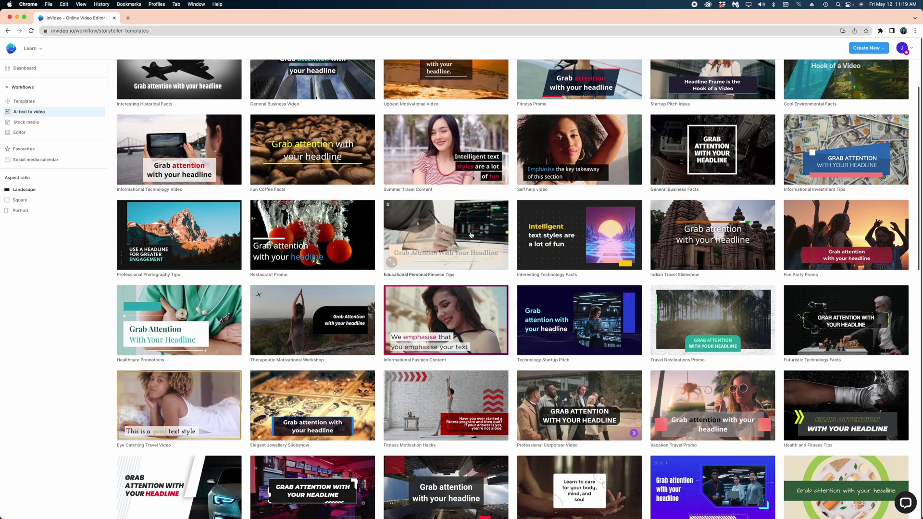
pyautogui.scroll(-5, 470, 235)
pyautogui.scroll(-5, 467, 260)
pyautogui.scroll(-5, 466, 282)
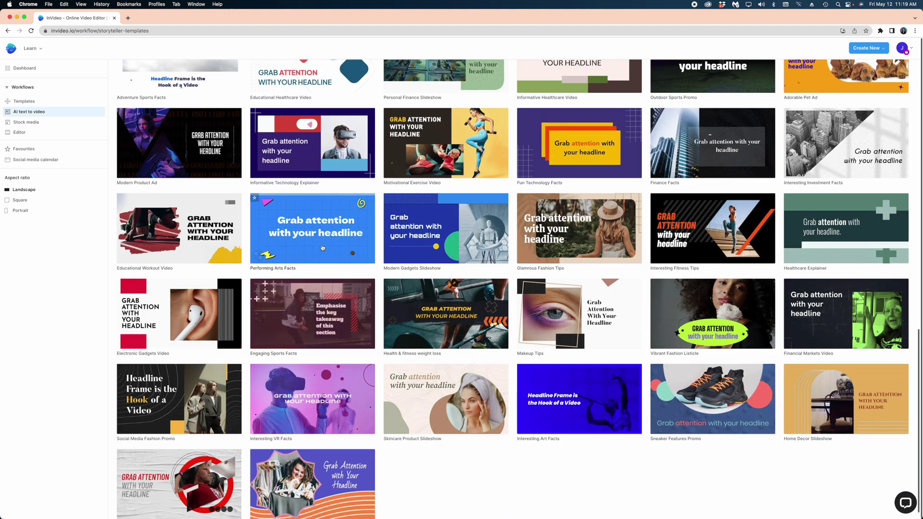
pyautogui.moveTo(312, 313)
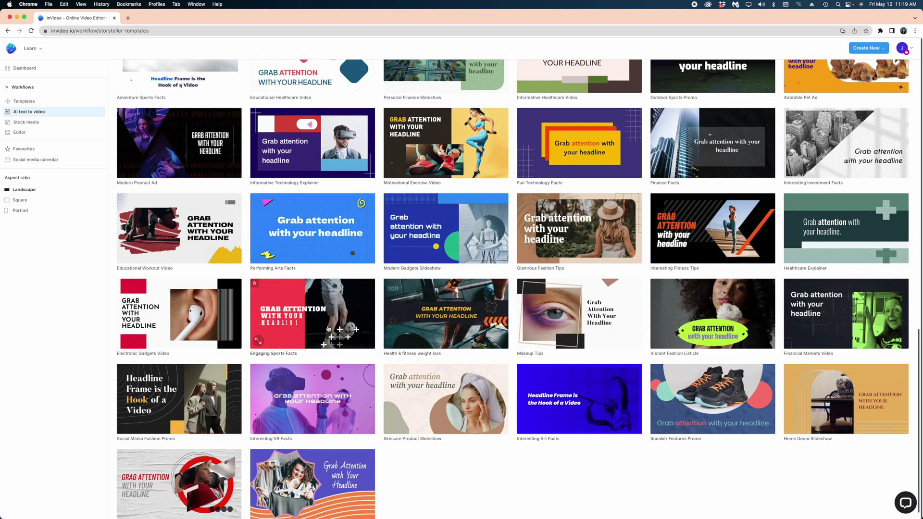
pyautogui.scroll(1, 326, 320)
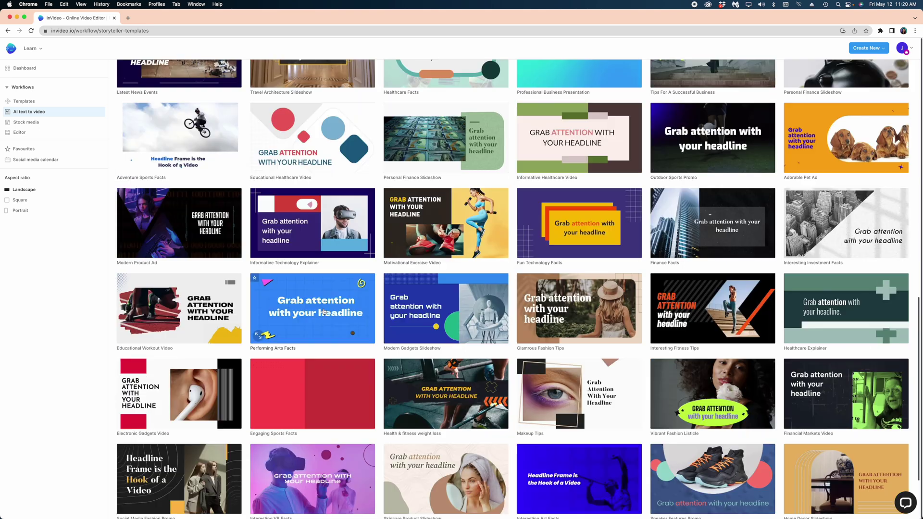
pyautogui.scroll(3, 383, 281)
pyautogui.scroll(2, 442, 235)
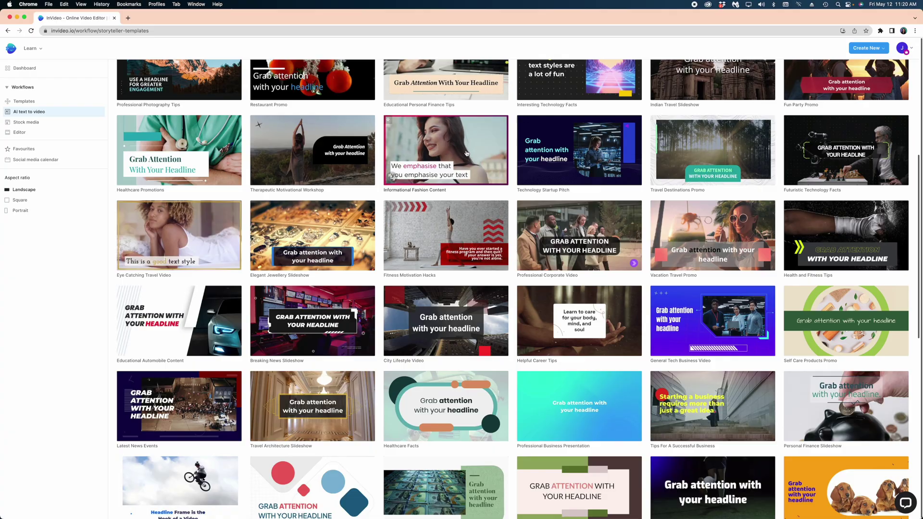
# - Preview the Informational Fashion Content template in Portrait 9:16 and start a project from it
pyautogui.click(466, 168)
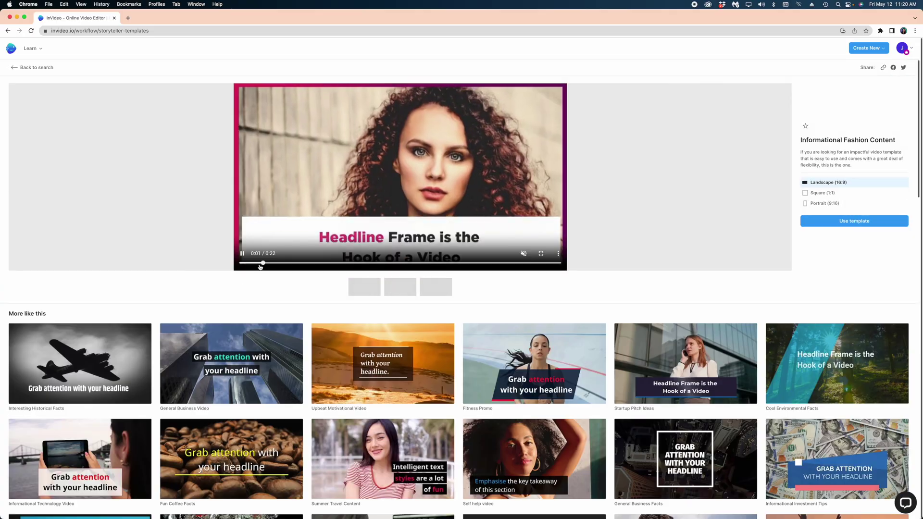
pyautogui.click(822, 193)
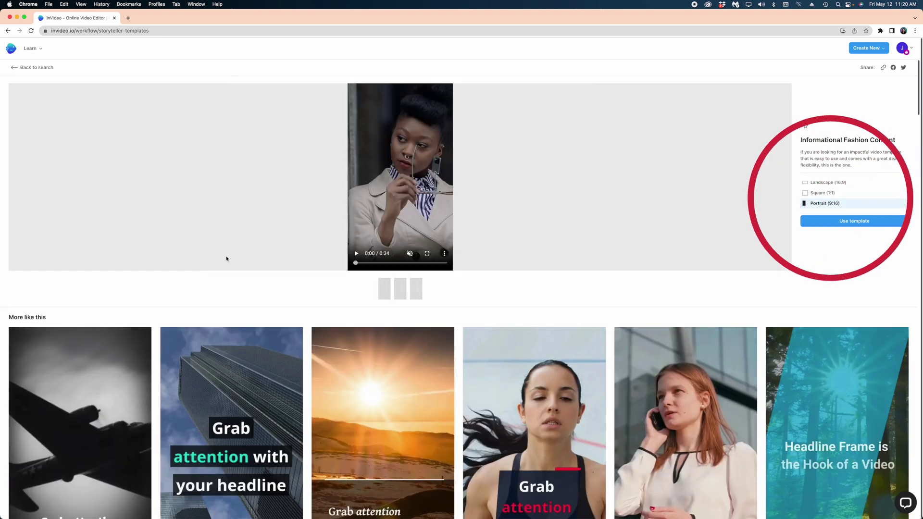
pyautogui.moveTo(358, 261); pyautogui.dragTo(410, 262)
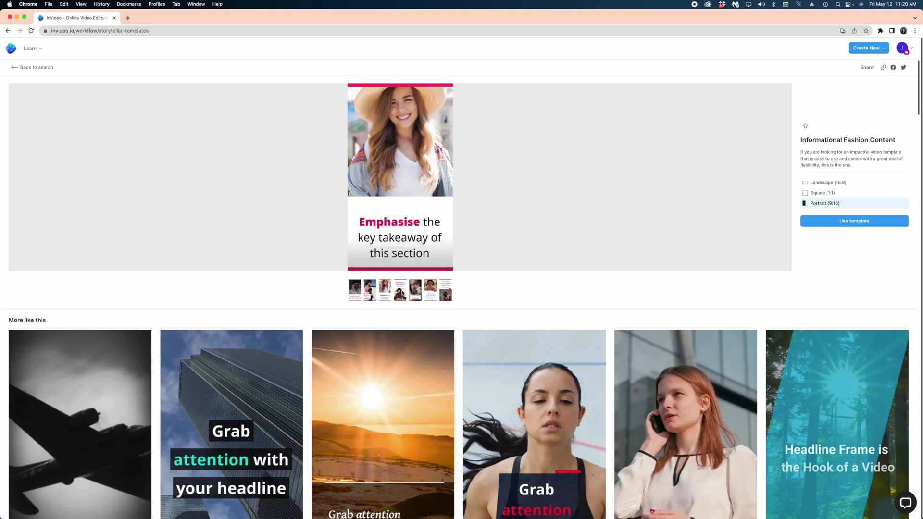
pyautogui.click(385, 199)
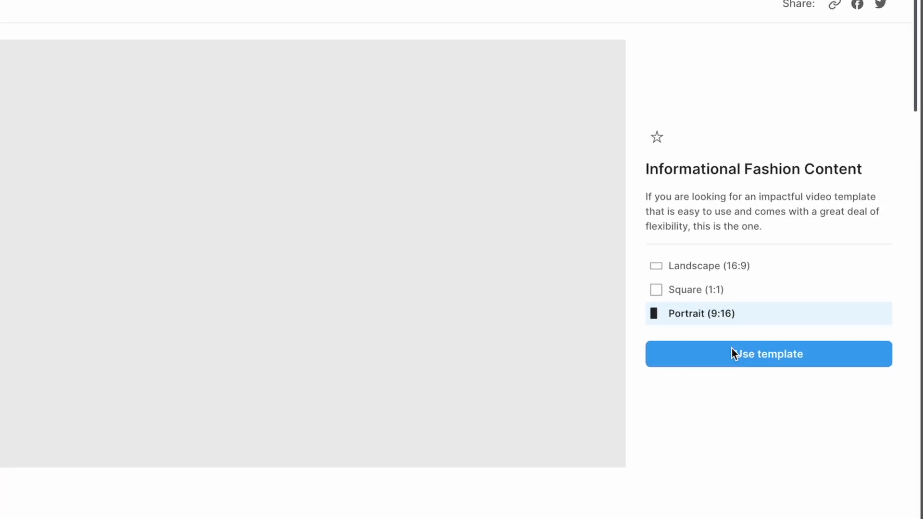
pyautogui.click(778, 301)
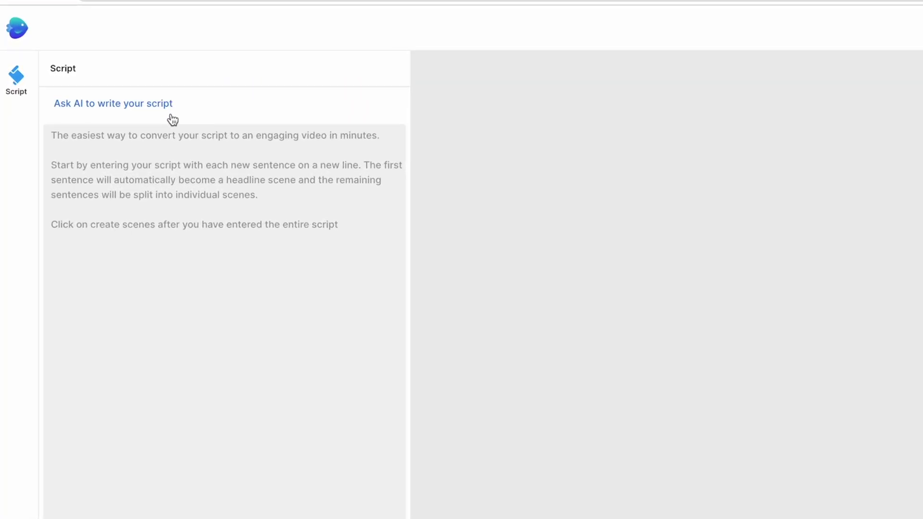
# - Generate an AI script about posting a YouTube video in friendly, conversational short sentences
pyautogui.click(112, 110)
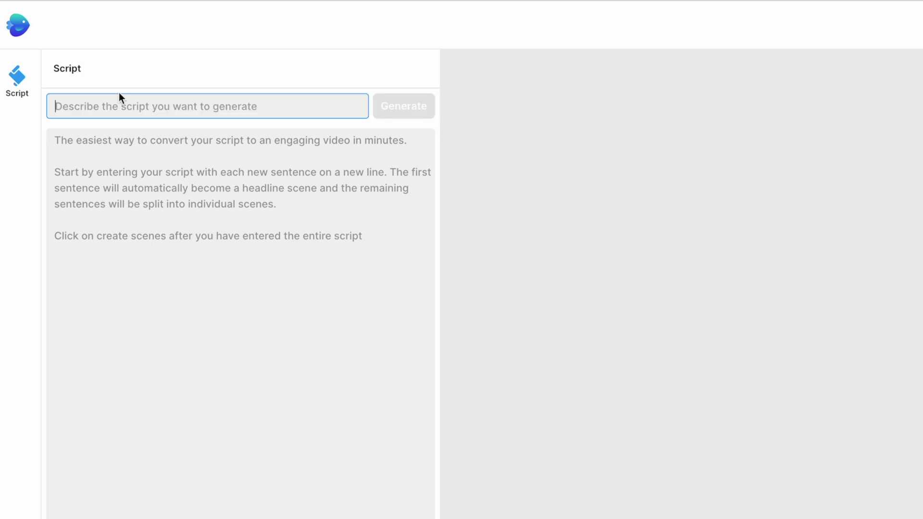
pyautogui.write('Write a 2 minute script about how to post a Youtube video.')
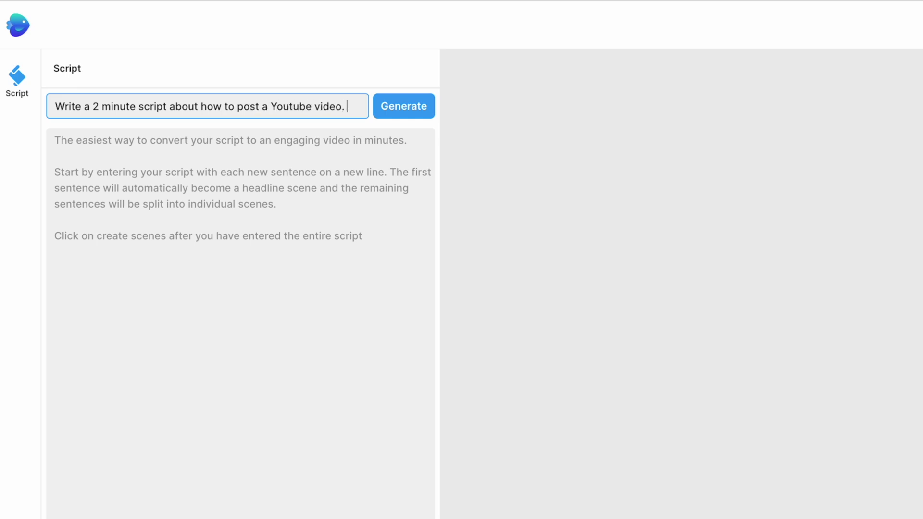
pyautogui.write(' Make the sentences short and the tone')
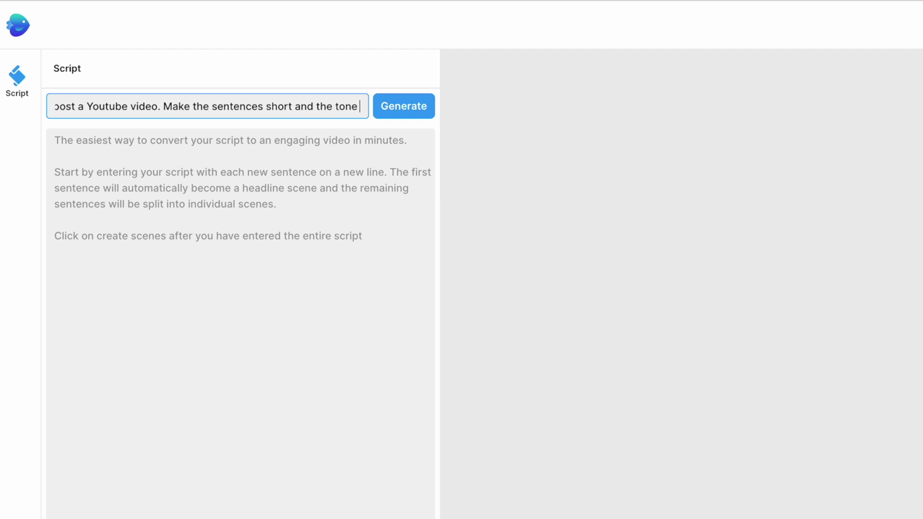
pyautogui.write(' conversational.')
pyautogui.tripleClick(119, 105)
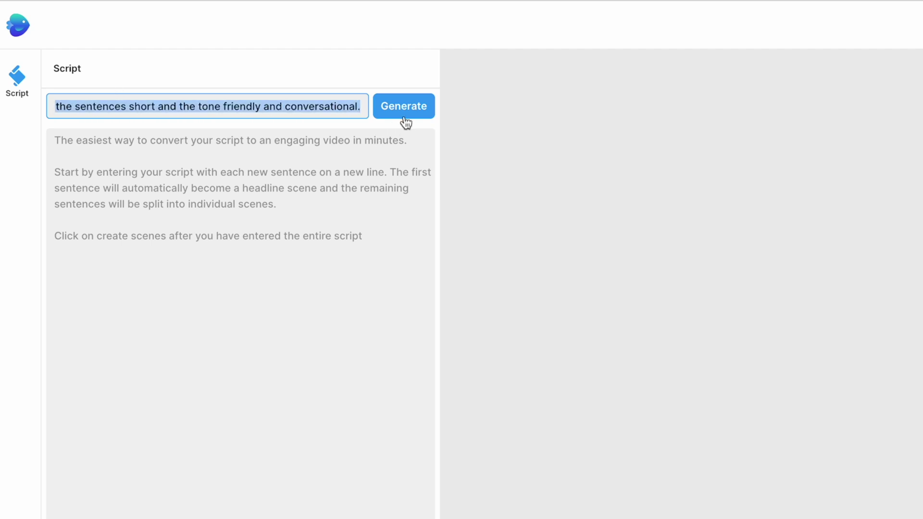
pyautogui.click(357, 104)
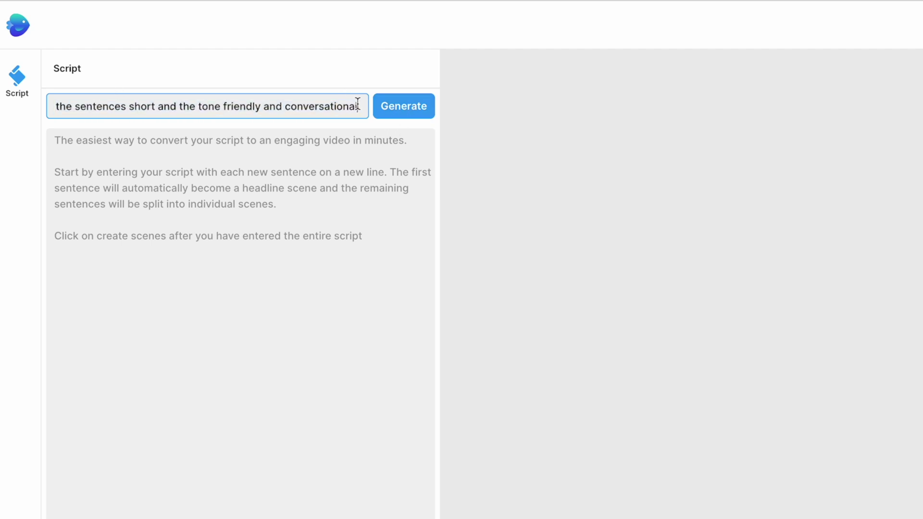
pyautogui.click(403, 109)
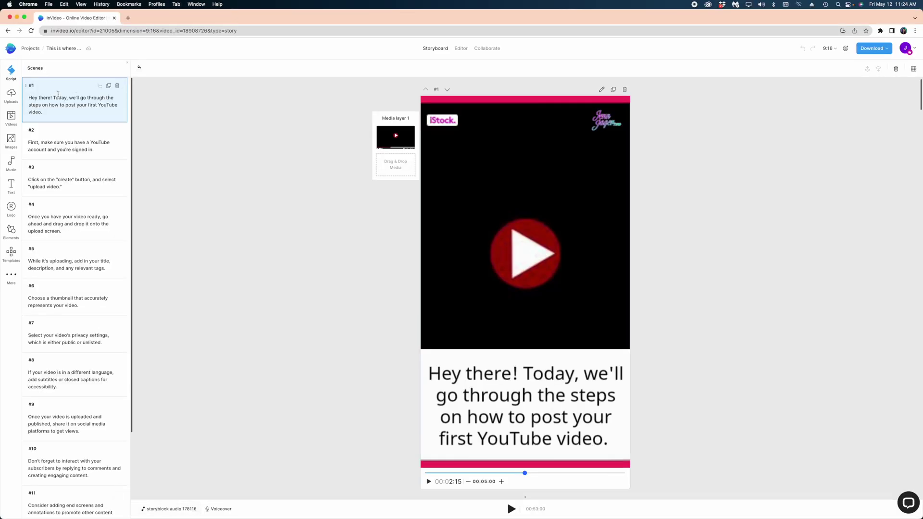
# - Step down through the generated scenes to scene #6
pyautogui.press('Down')
pyautogui.press('Down')
pyautogui.press('Down')
pyautogui.press('Down')
pyautogui.press('Down')
pyautogui.press('Down')
pyautogui.press('Down')
pyautogui.press('Down')
pyautogui.press('Down')
pyautogui.press('Down')
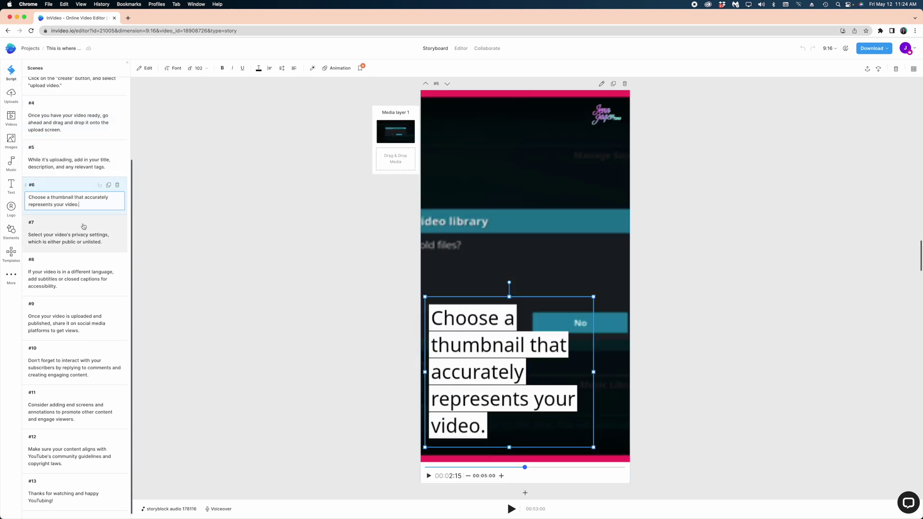
pyautogui.press('Down')
pyautogui.press('Down')
pyautogui.press('Down')
pyautogui.press('Down')
pyautogui.press('Down')
pyautogui.press('Down')
pyautogui.press('Down')
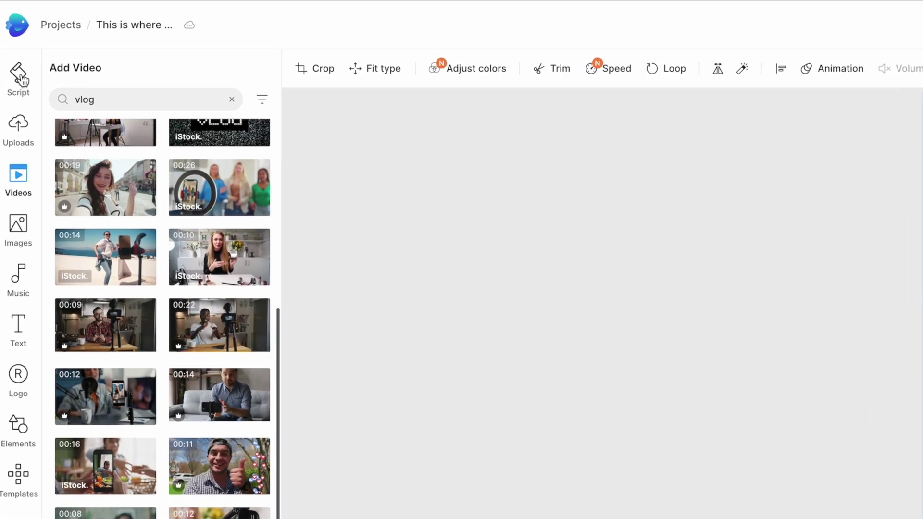
# - Select scene #1 in the Script list and choose automated text-to-speech voiceover
pyautogui.click(19, 74)
pyautogui.scroll(5, 248, 256)
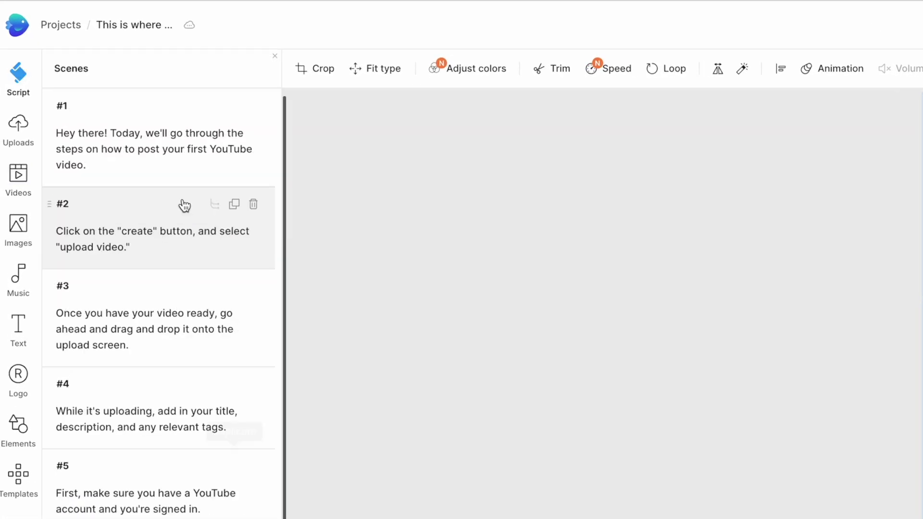
pyautogui.click(191, 151)
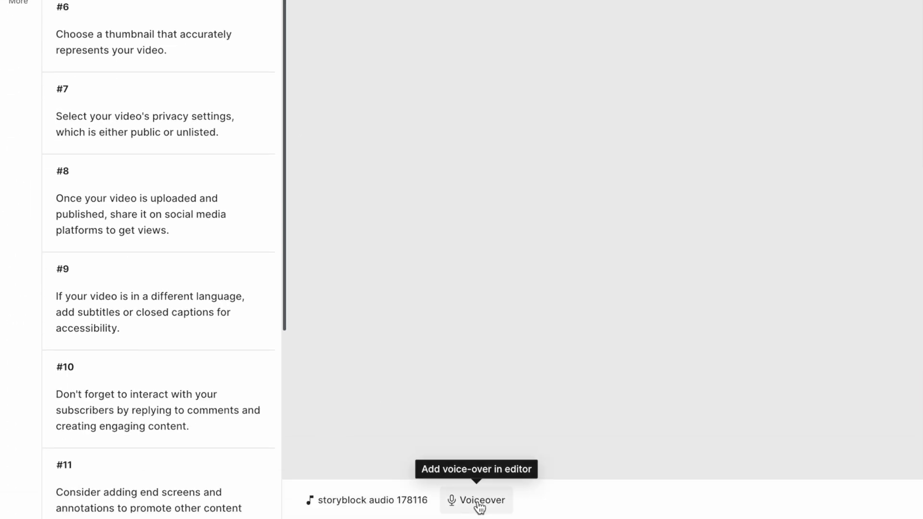
pyautogui.click(480, 507)
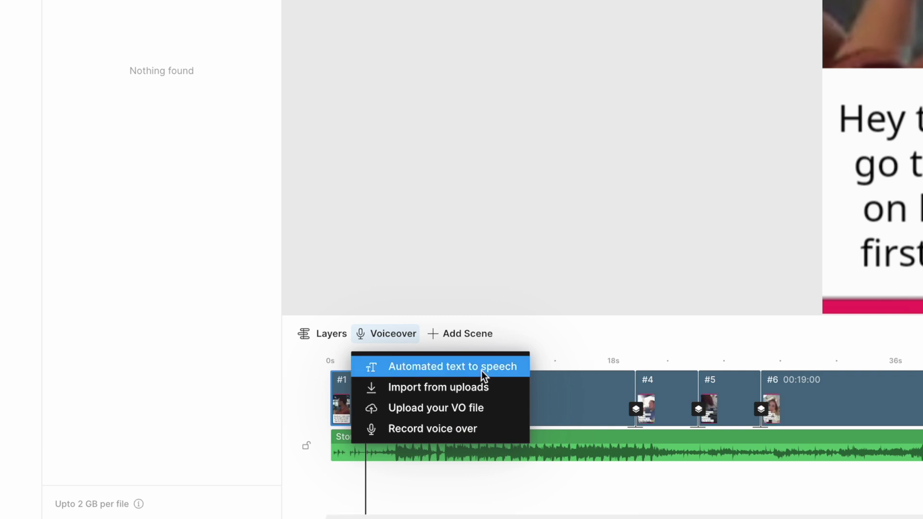
pyautogui.click(481, 371)
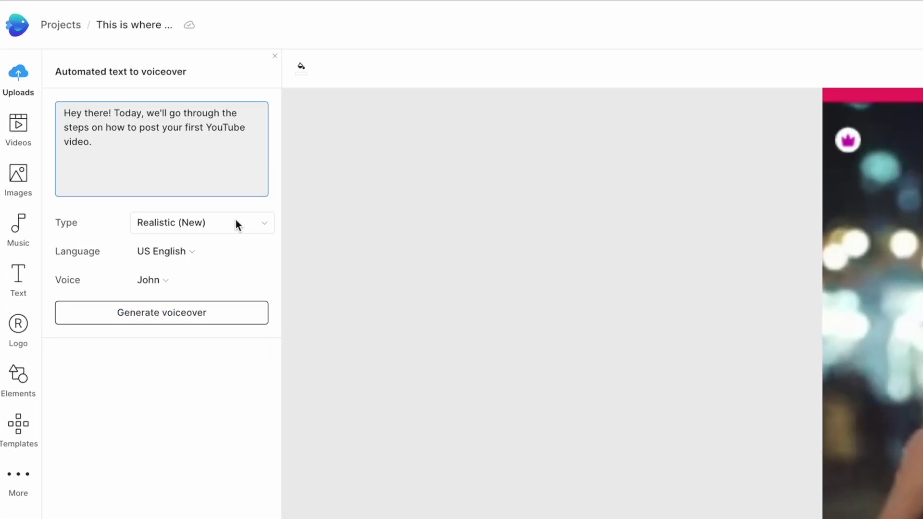
# - Preview the Ava, Avery and Brooklyn voices, then generate and play a Brooklyn voiceover
pyautogui.click(235, 222)
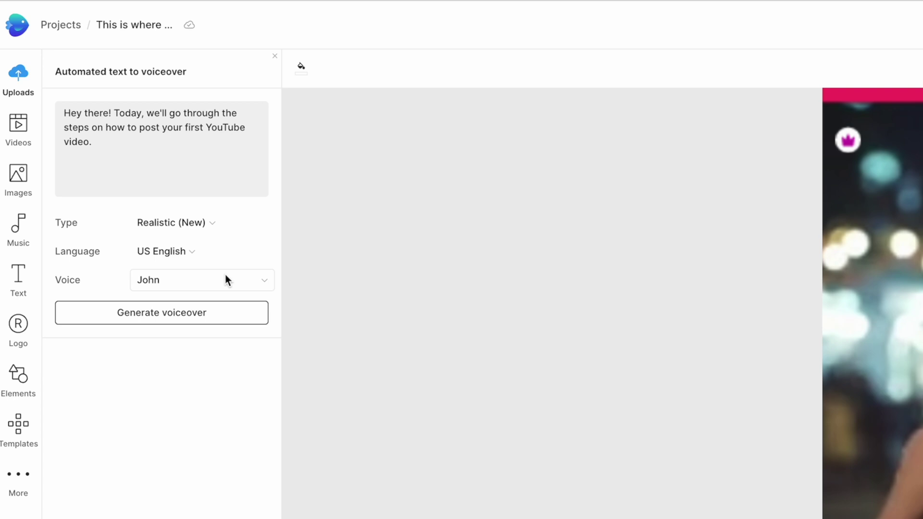
pyautogui.click(212, 281)
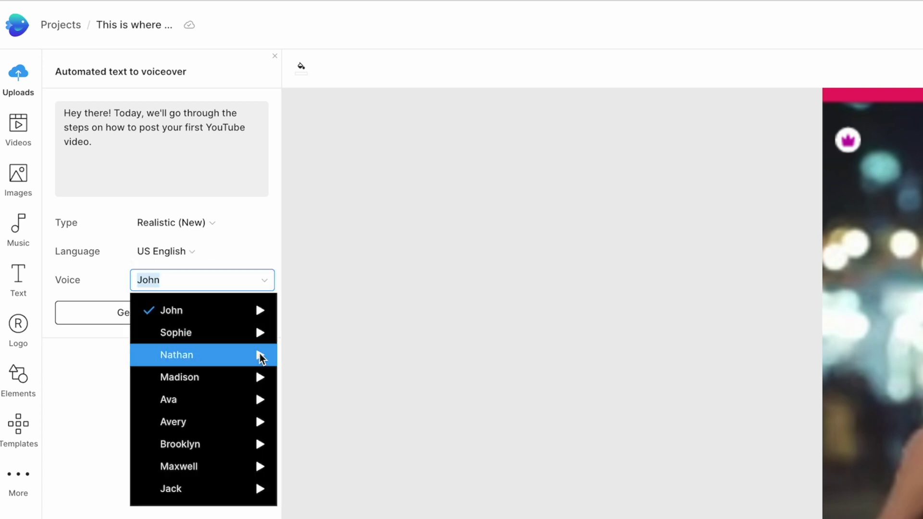
pyautogui.click(260, 400)
pyautogui.click(260, 422)
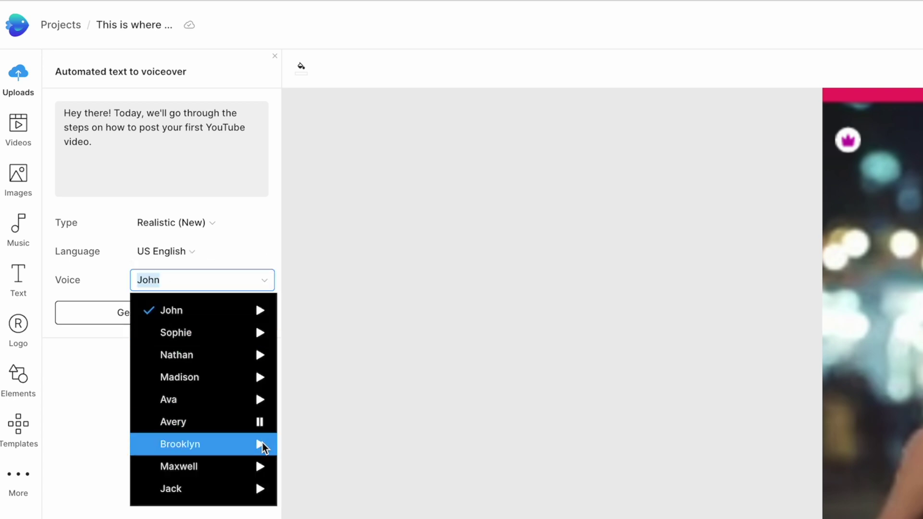
pyautogui.click(260, 445)
pyautogui.click(202, 447)
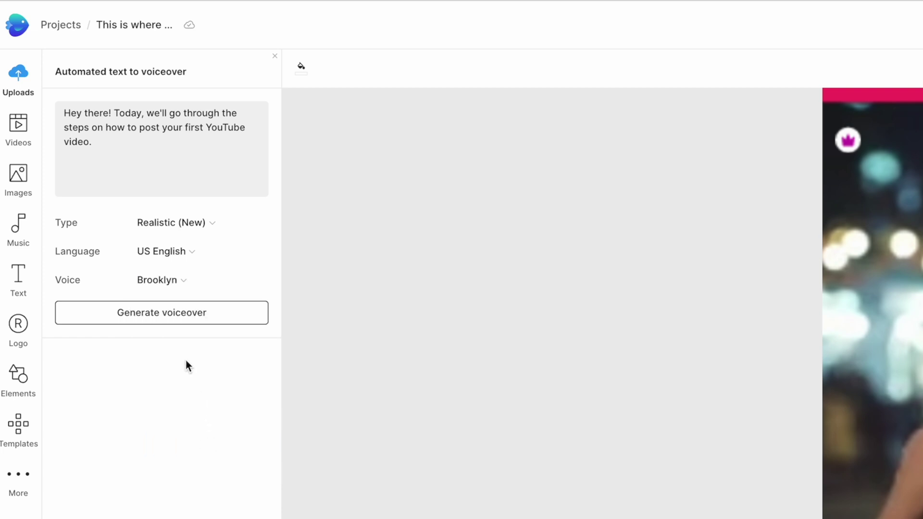
pyautogui.click(169, 312)
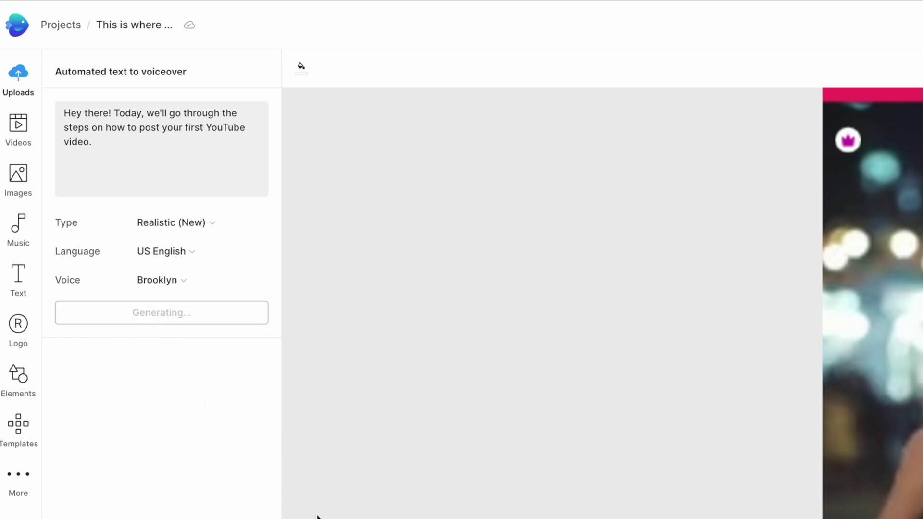
pyautogui.click(61, 387)
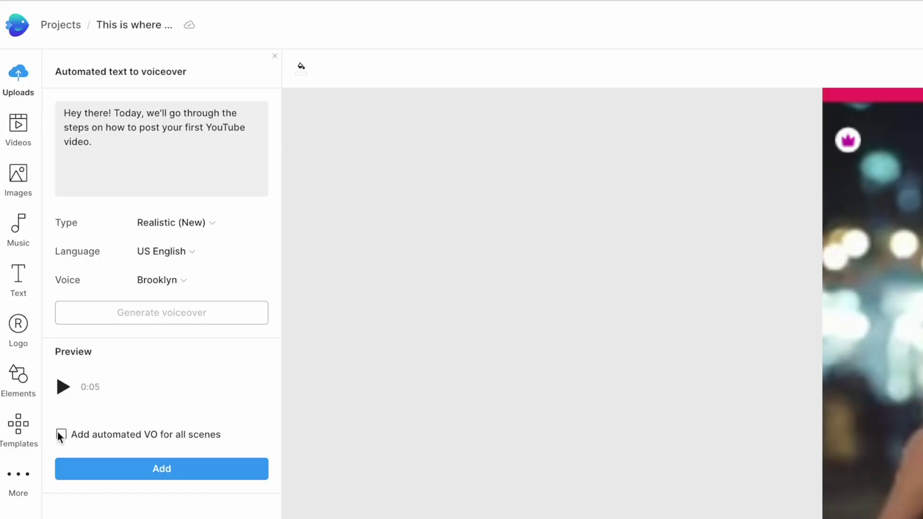
# - Tick 'Add automated VO for all scenes' and add the Brooklyn voiceover
pyautogui.click(60, 433)
pyautogui.click(89, 465)
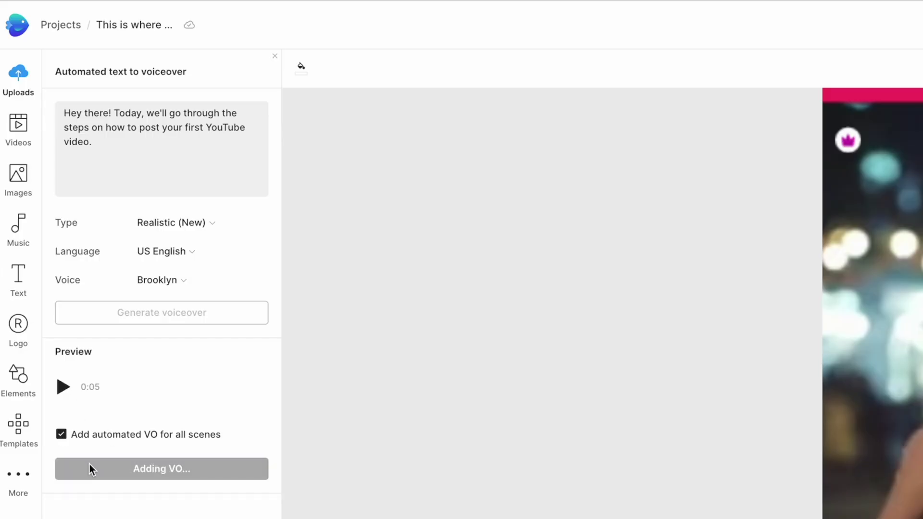